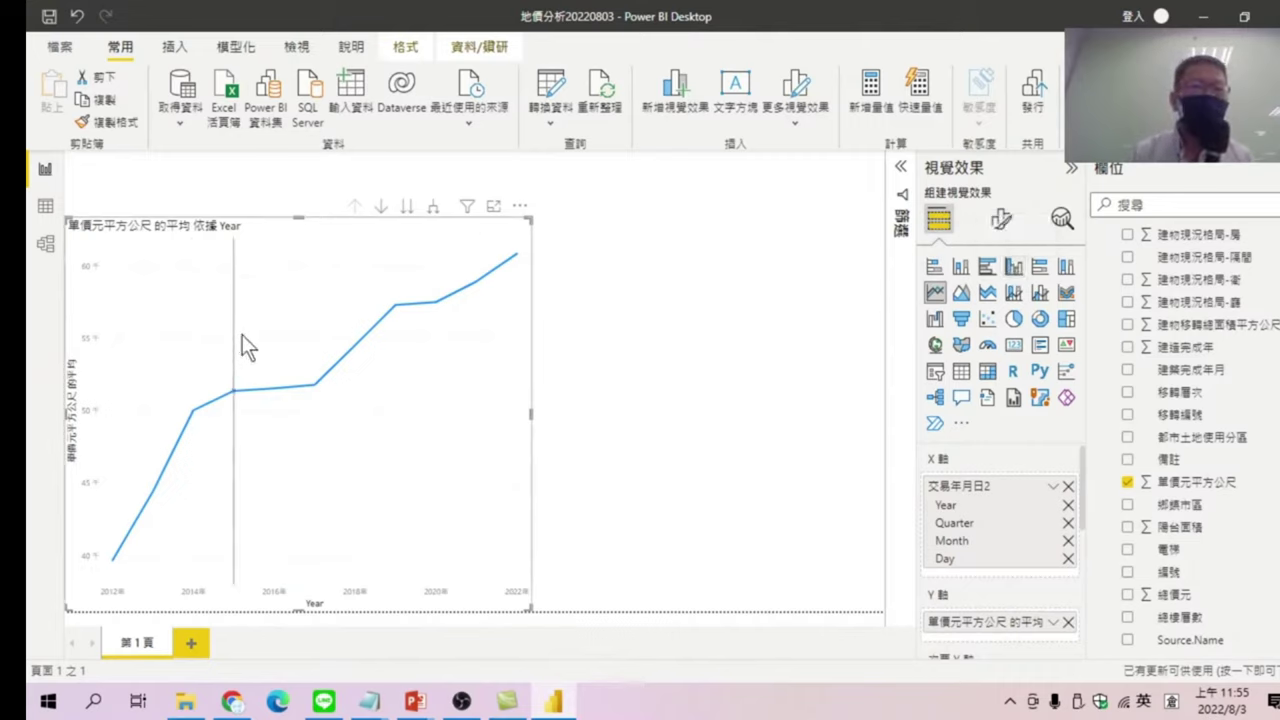
Step: Switch the yearly average 單價元平方公尺 line chart to a clustered column chart
{"action": "left_click", "coordinate": [1016, 268]}
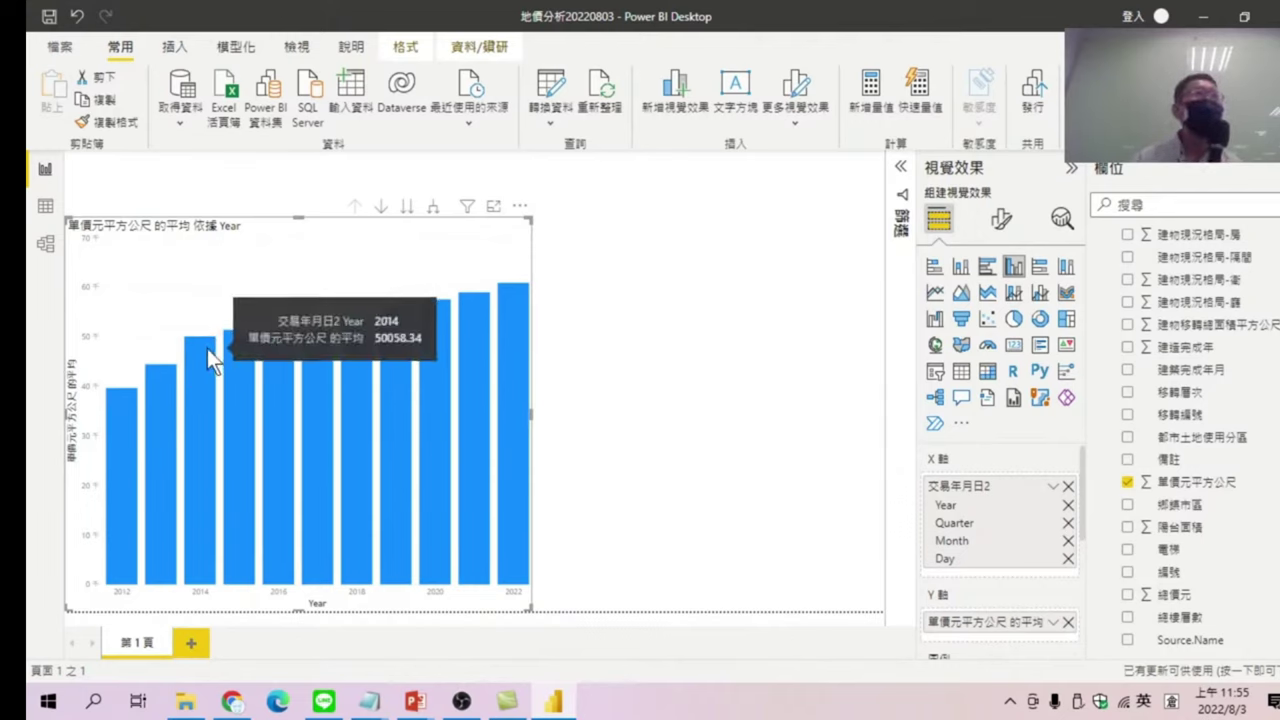
{"action": "mouse_move", "coordinate": [200, 365]}
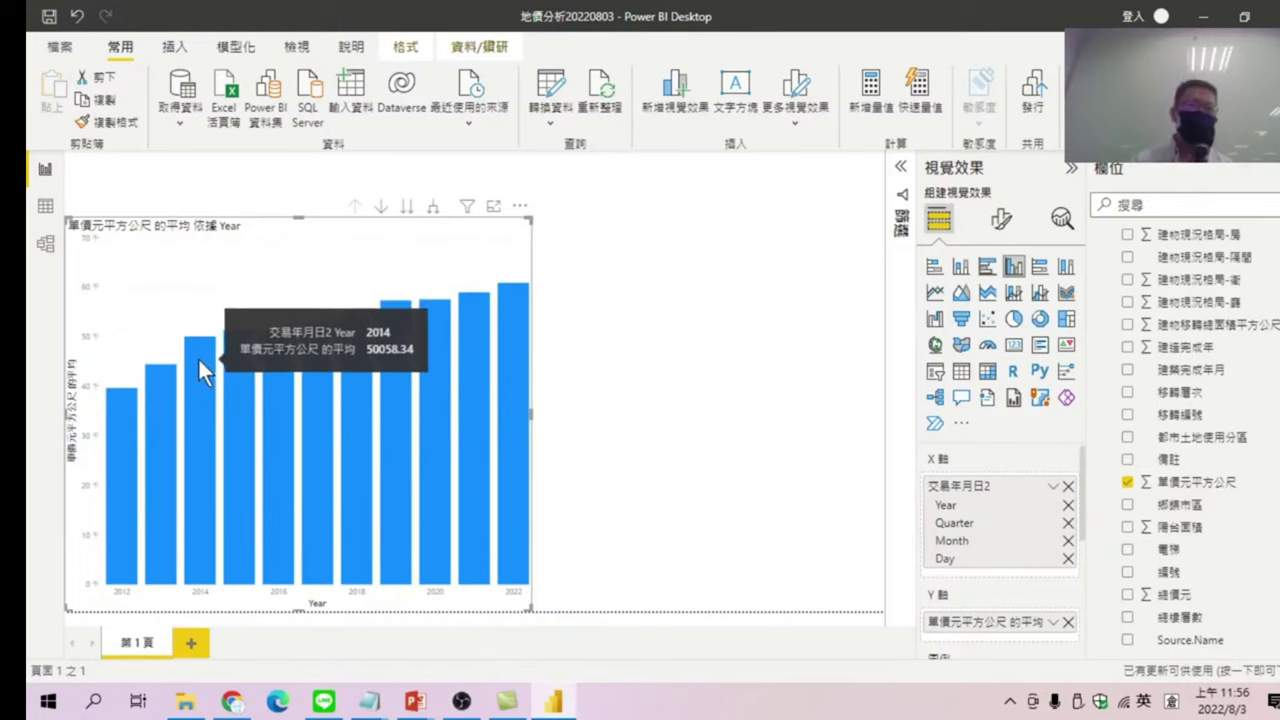
Step: Run 分析 > 說明增加的情形 on the 2014 column to explain the 12.63% rise
{"action": "right_click", "coordinate": [199, 362]}
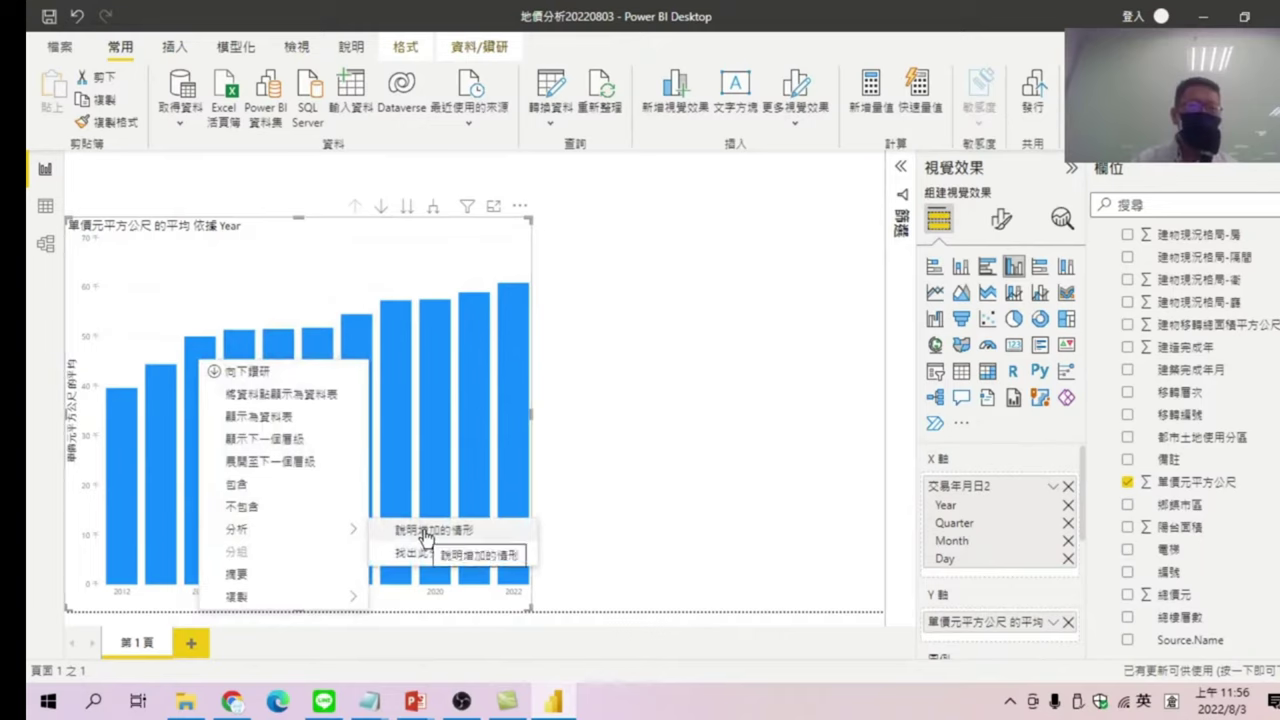
{"action": "left_click", "coordinate": [423, 531]}
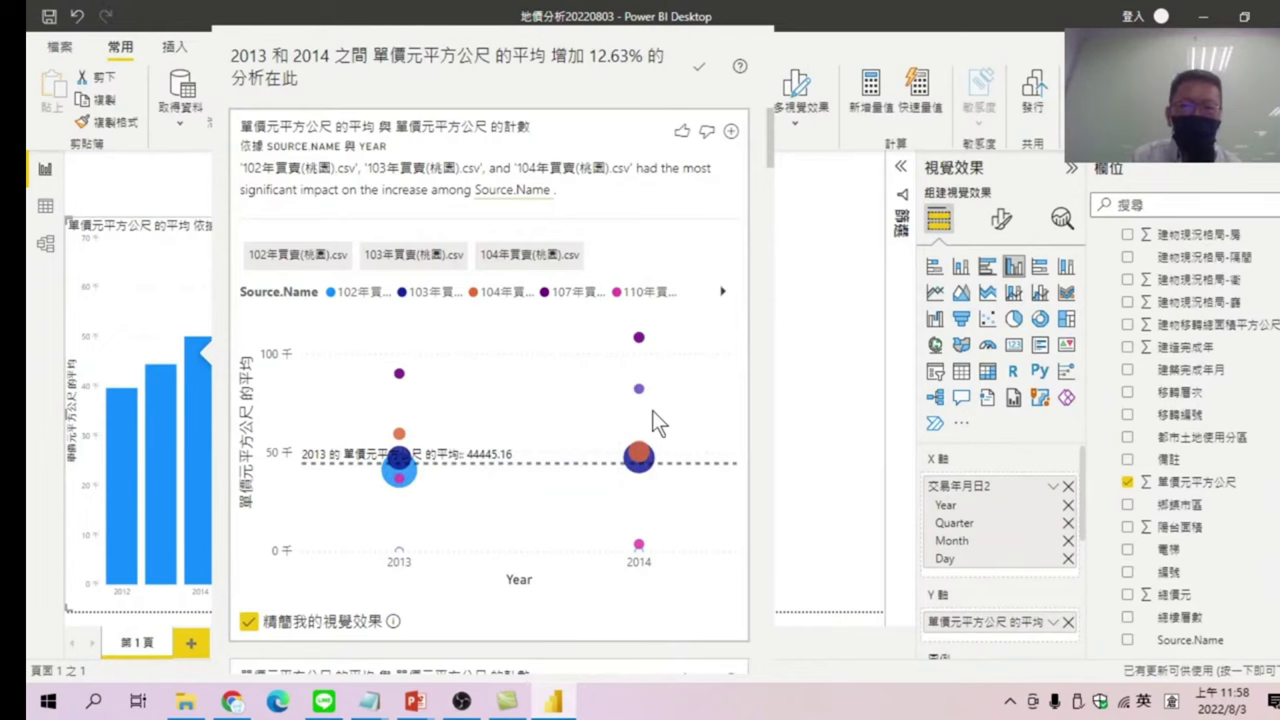
Step: Browse the 2013–2014 factor cards, noting 桃園區 under 鄉鎮市區, then close the analysis
{"action": "scroll", "coordinate": [652, 423], "scroll_direction": "down", "scroll_amount": 2}
{"action": "scroll", "coordinate": [652, 423], "scroll_direction": "up", "scroll_amount": 2}
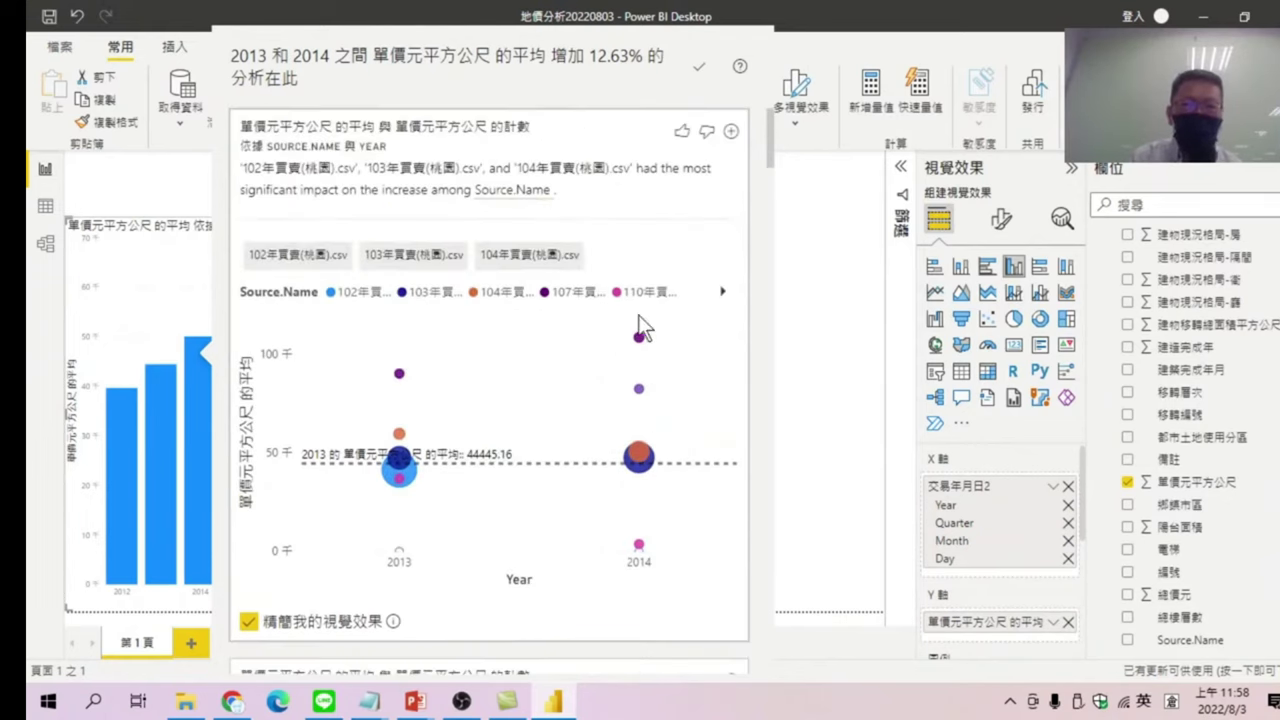
{"action": "scroll", "coordinate": [581, 469], "scroll_direction": "down", "scroll_amount": 5}
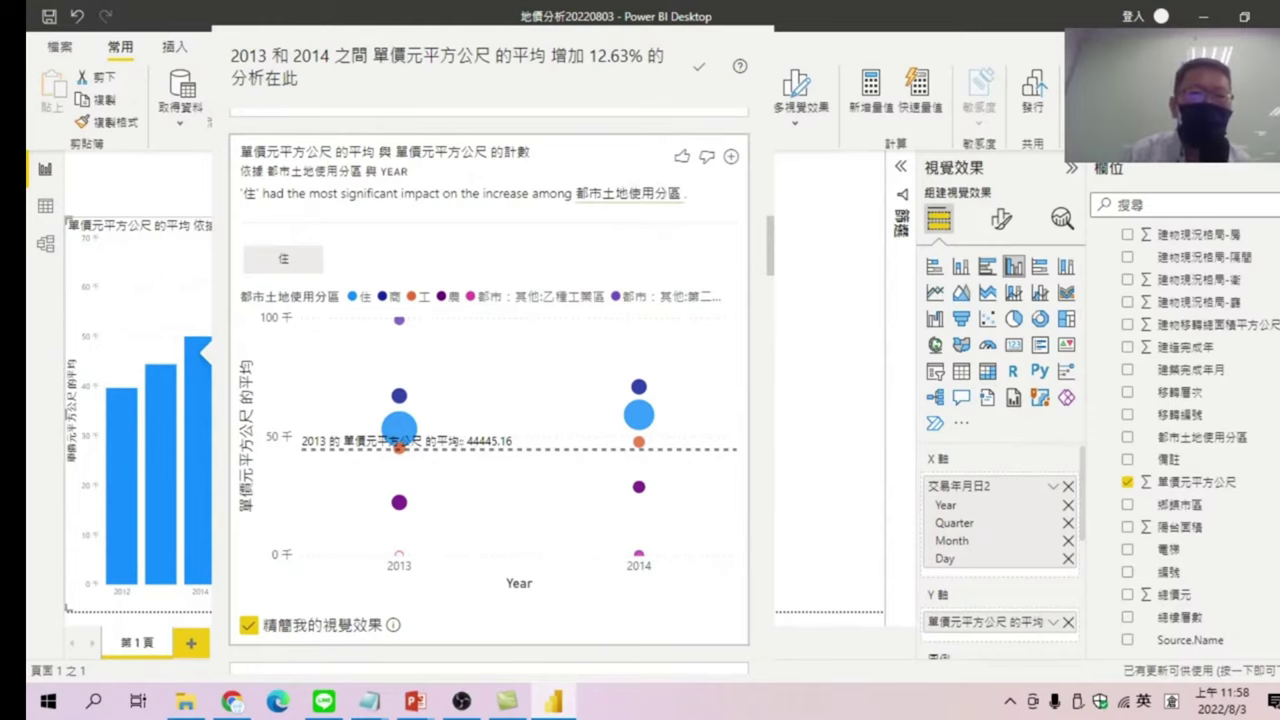
{"action": "scroll", "coordinate": [561, 510], "scroll_direction": "down", "scroll_amount": 1}
{"action": "scroll", "coordinate": [544, 511], "scroll_direction": "down", "scroll_amount": 4}
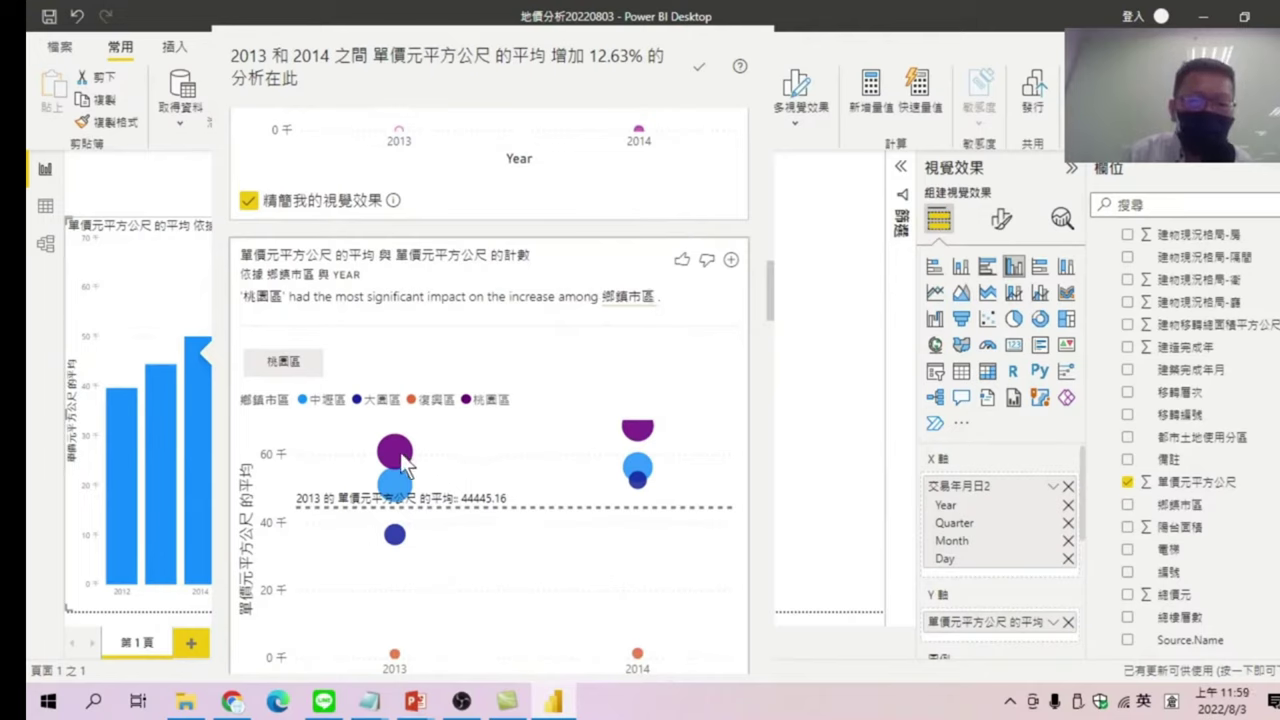
{"action": "mouse_move", "coordinate": [394, 450]}
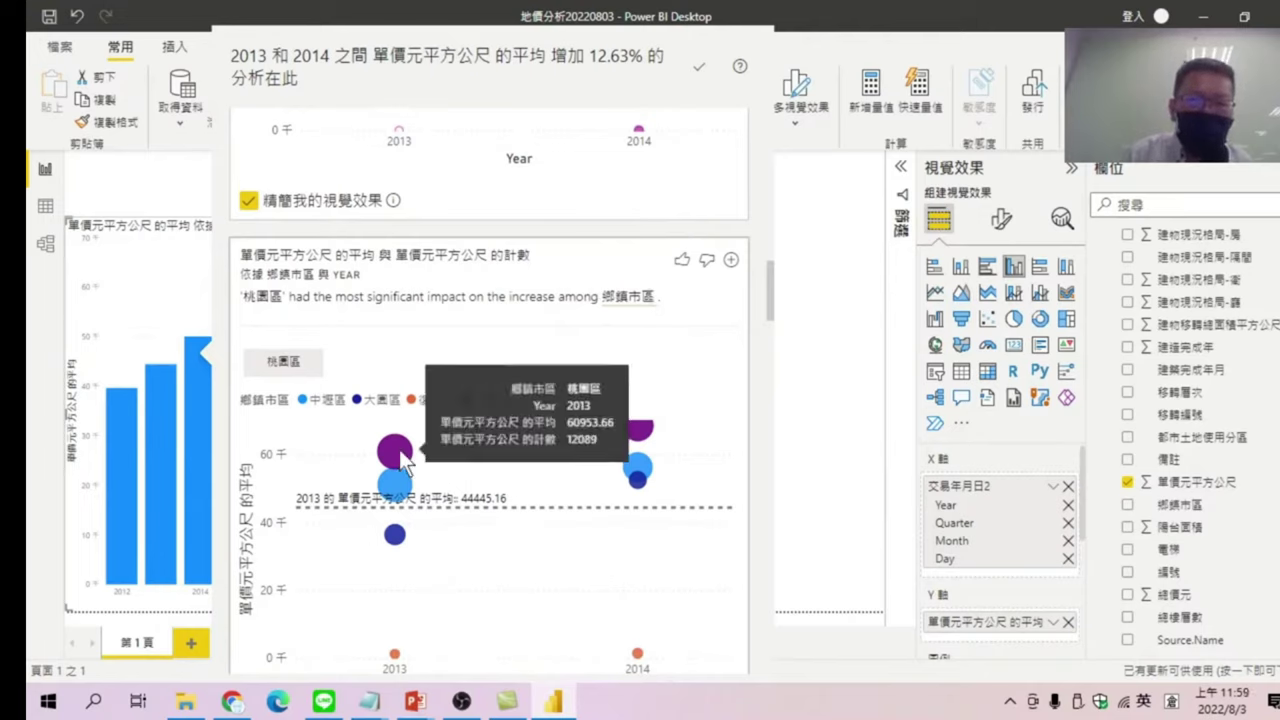
{"action": "left_click", "coordinate": [815, 396]}
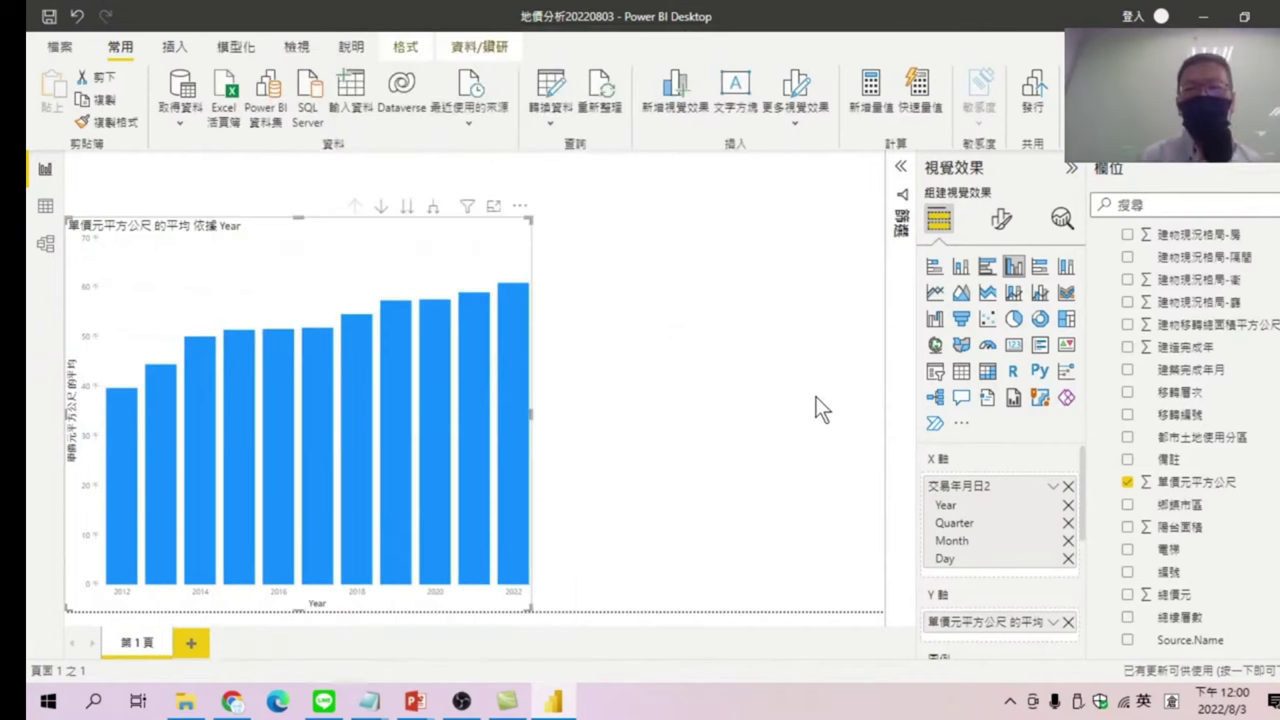
Step: Run 分析 > 說明增加的情形 on the 2019 column for the 5.11% rise
{"action": "right_click", "coordinate": [200, 366]}
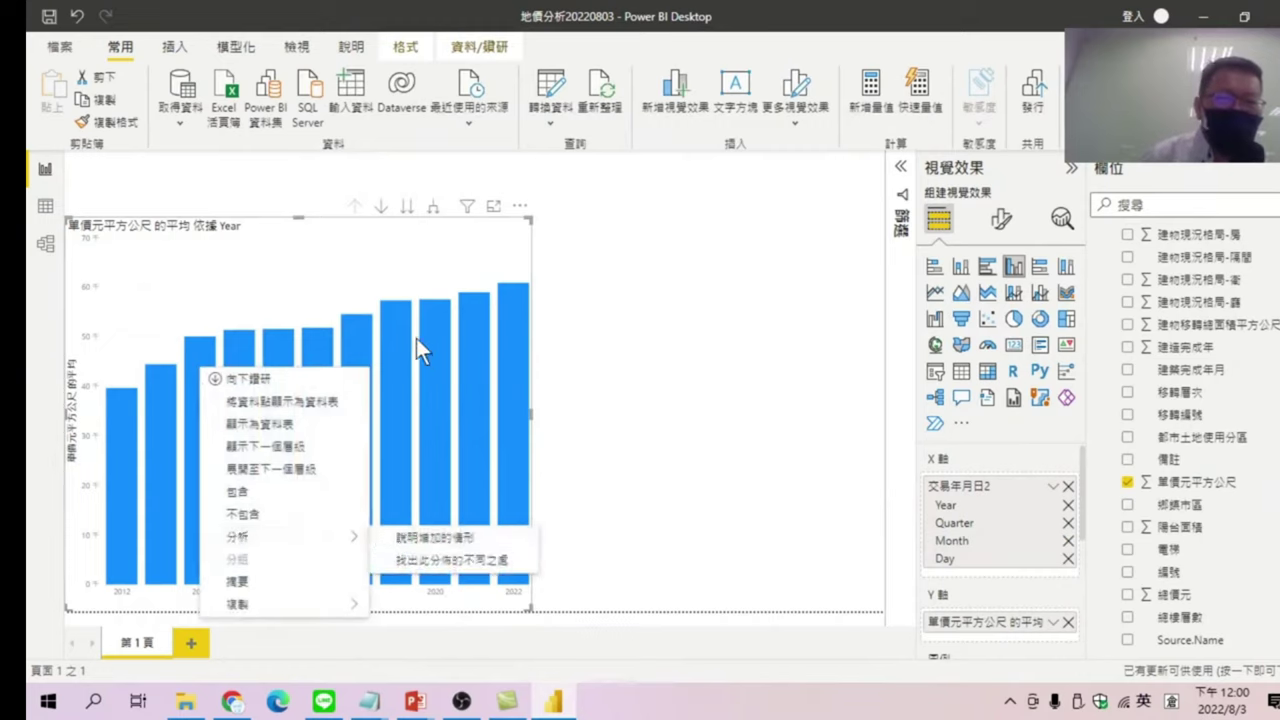
{"action": "left_click", "coordinate": [394, 313]}
{"action": "right_click", "coordinate": [396, 314]}
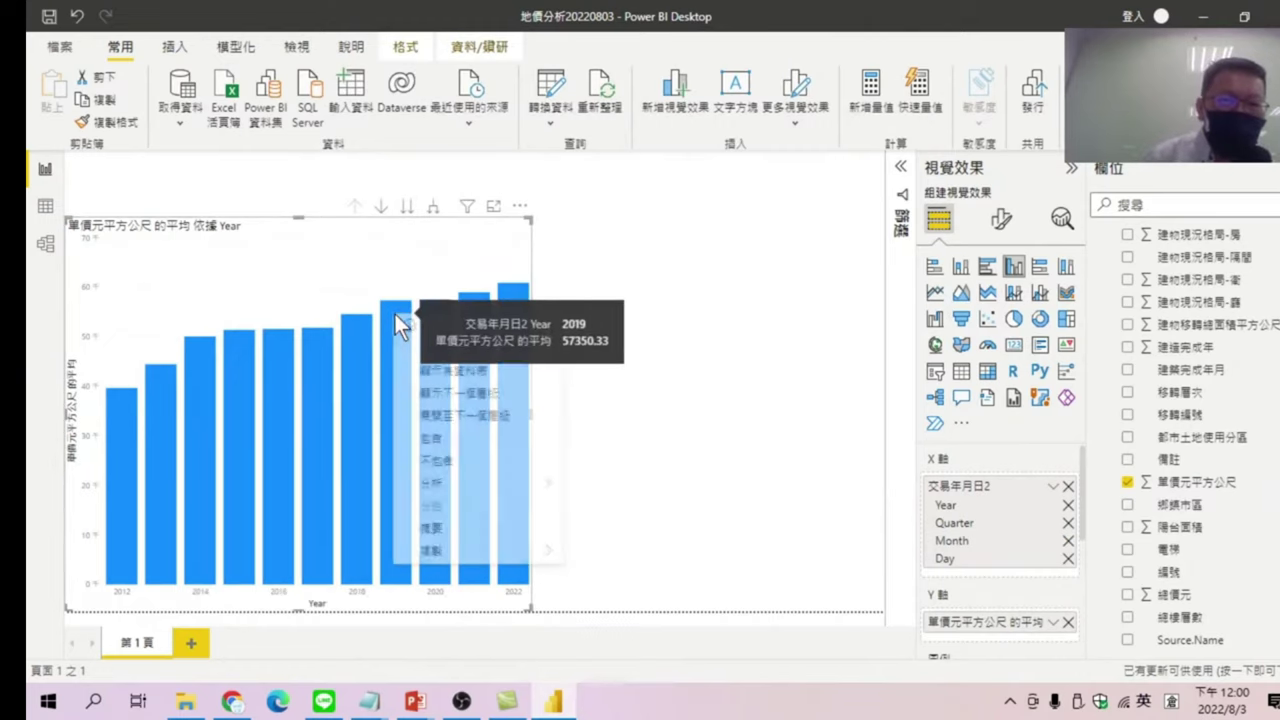
{"action": "mouse_move", "coordinate": [433, 483]}
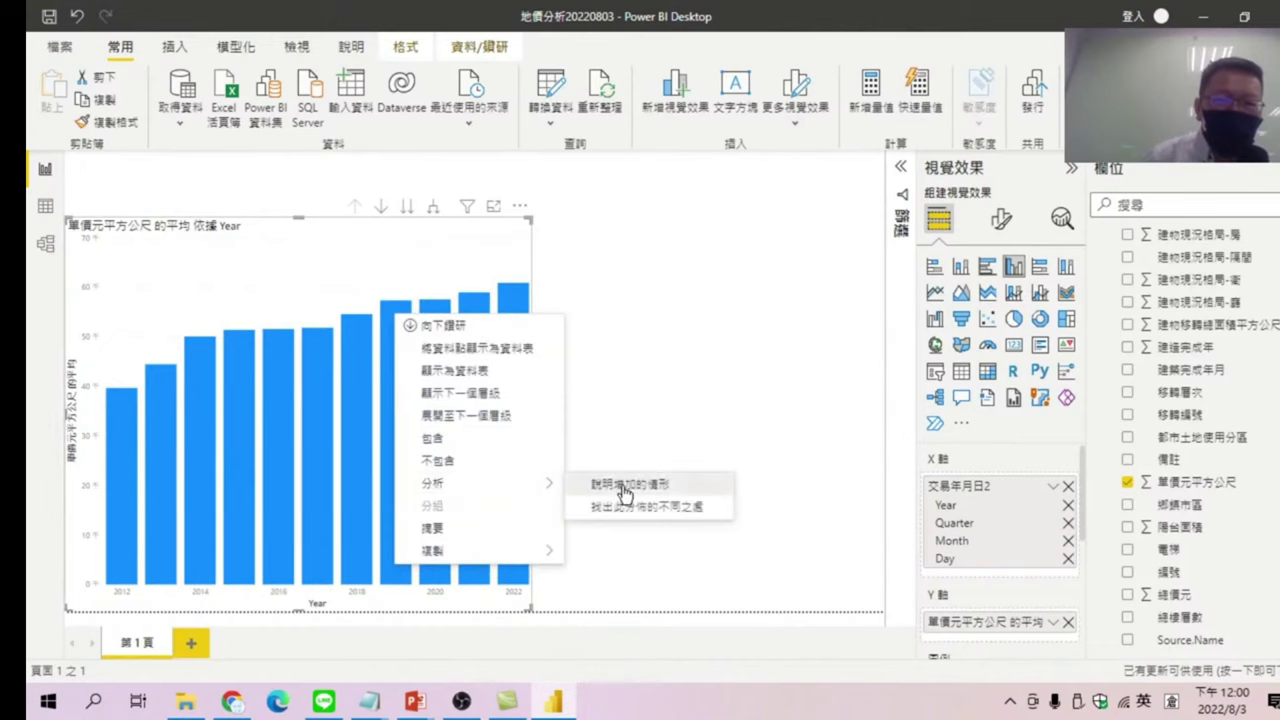
{"action": "left_click", "coordinate": [625, 486]}
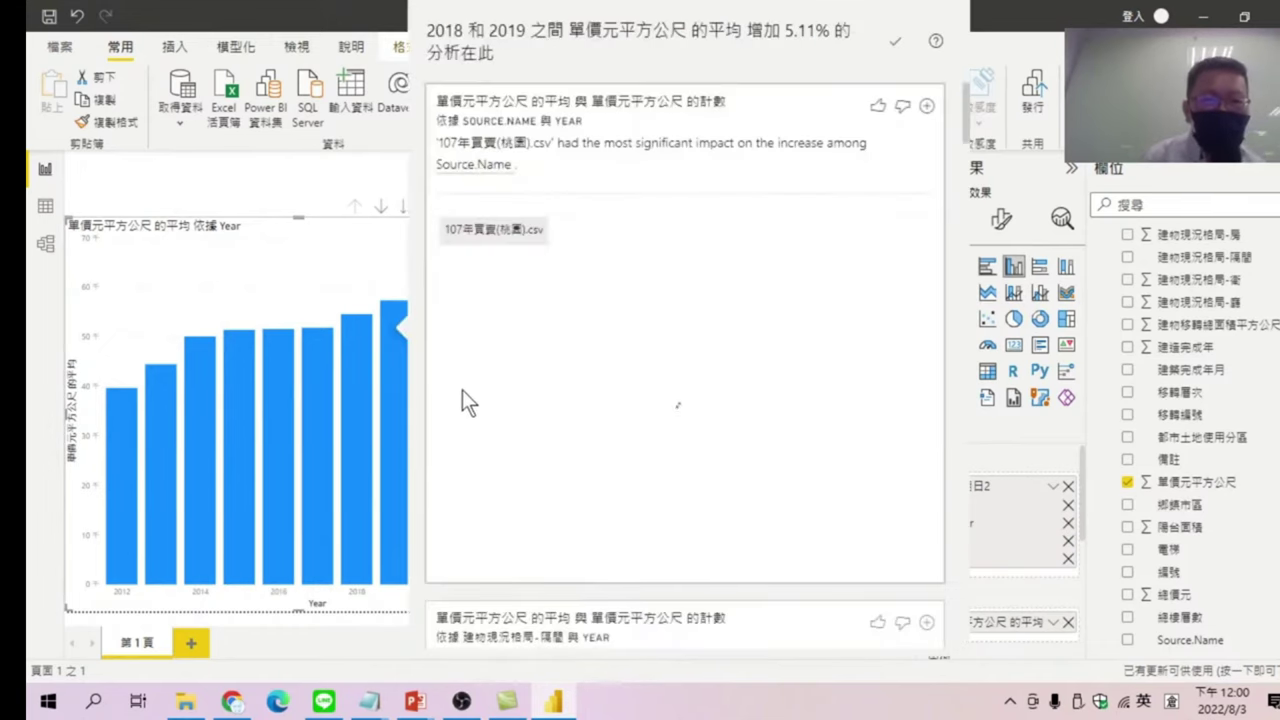
Step: Scroll to the 鄉鎮市區 card crediting 桃園區, 楊梅區 and 中壢區
{"action": "scroll", "coordinate": [669, 367], "scroll_direction": "down", "scroll_amount": 1}
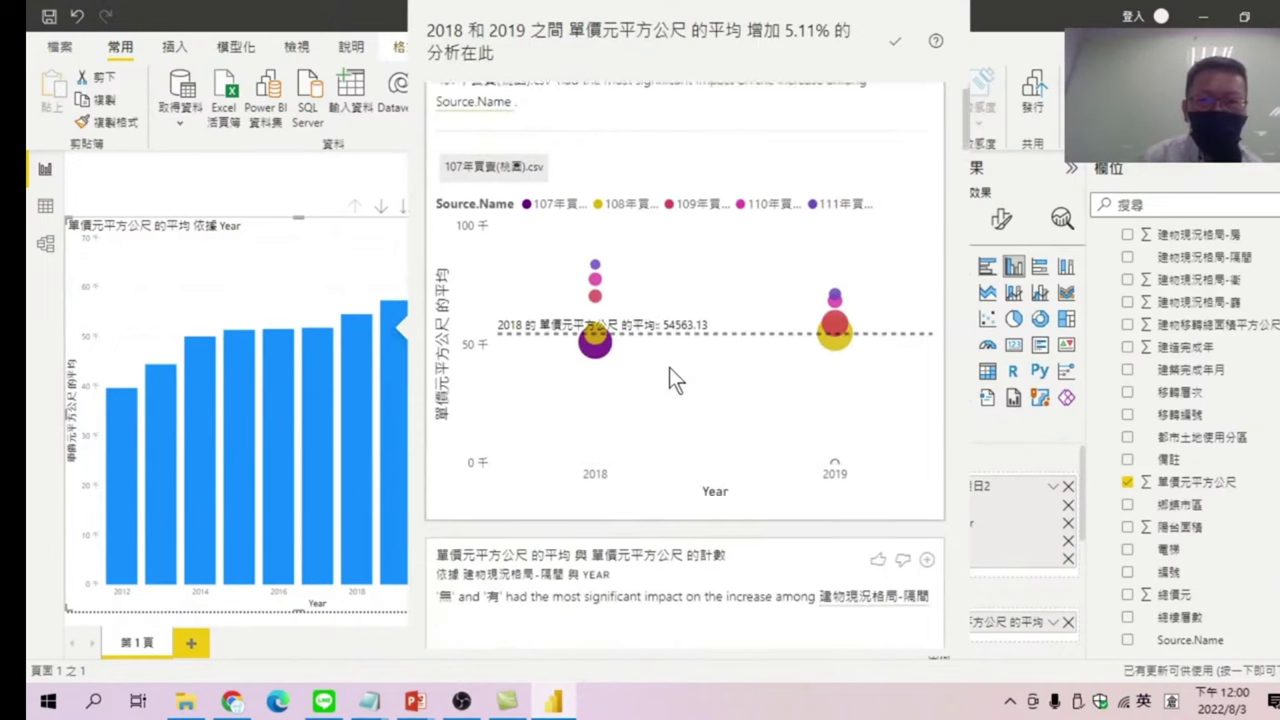
{"action": "scroll", "coordinate": [669, 367], "scroll_direction": "down", "scroll_amount": 2}
{"action": "scroll", "coordinate": [697, 368], "scroll_direction": "down", "scroll_amount": 3}
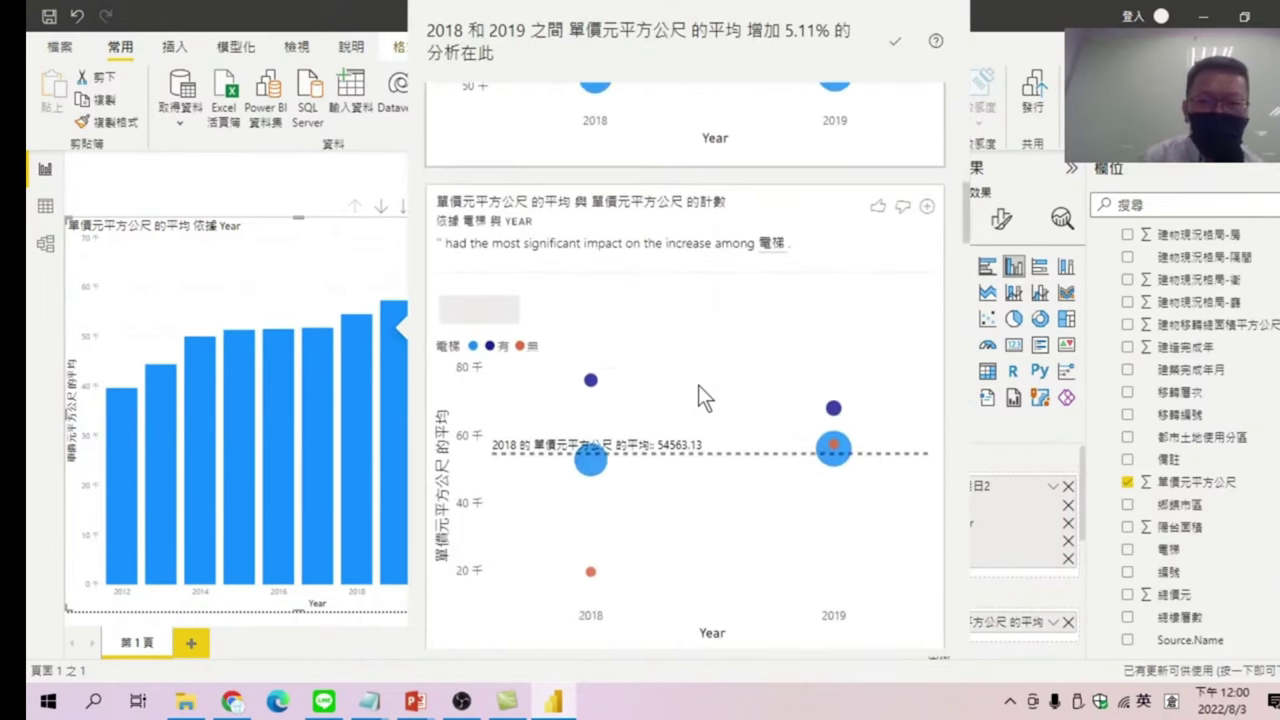
{"action": "scroll", "coordinate": [698, 385], "scroll_direction": "down", "scroll_amount": 3}
{"action": "scroll", "coordinate": [697, 393], "scroll_direction": "up", "scroll_amount": 1}
{"action": "scroll", "coordinate": [695, 388], "scroll_direction": "down", "scroll_amount": 3}
{"action": "scroll", "coordinate": [692, 391], "scroll_direction": "down", "scroll_amount": 2}
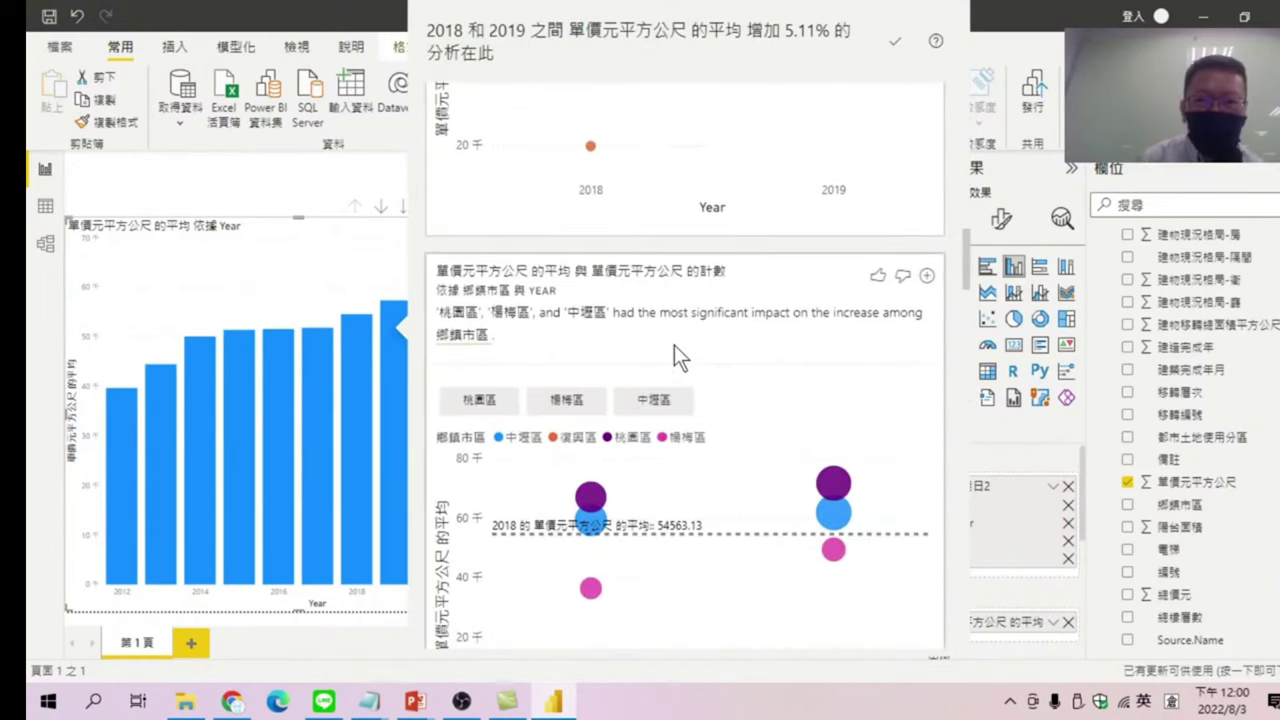
{"action": "scroll", "coordinate": [690, 355], "scroll_direction": "down", "scroll_amount": 1}
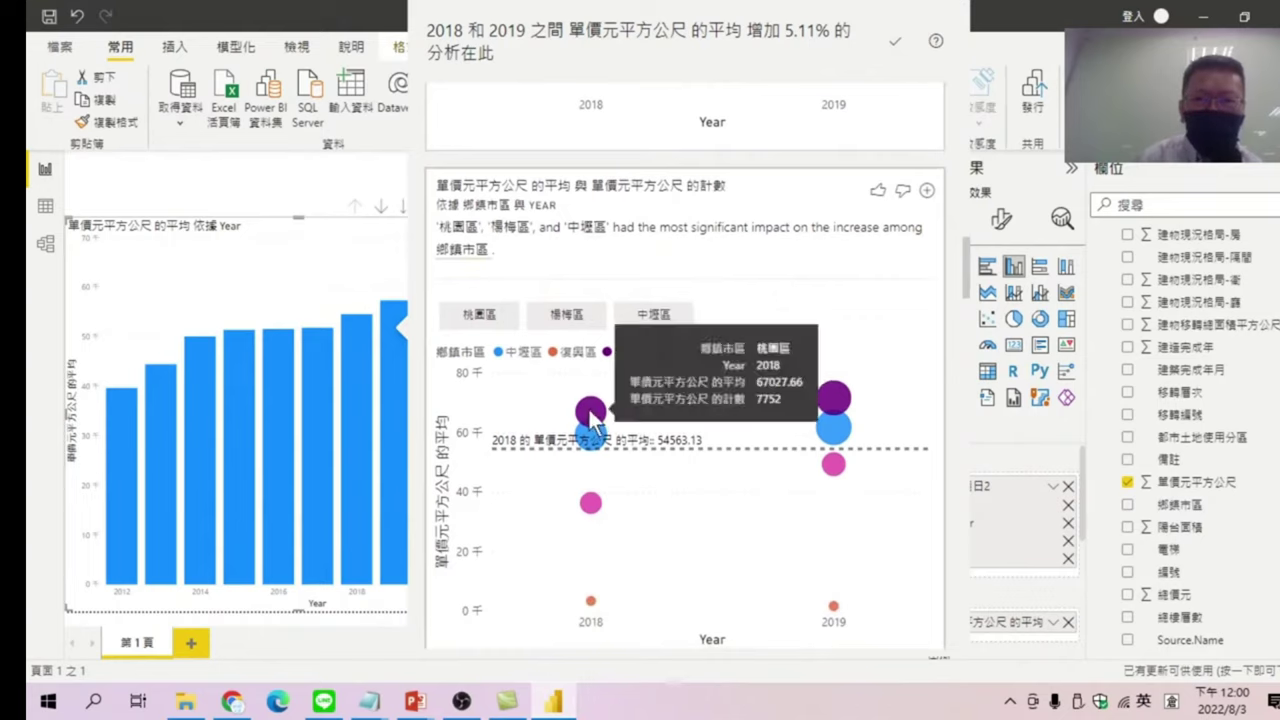